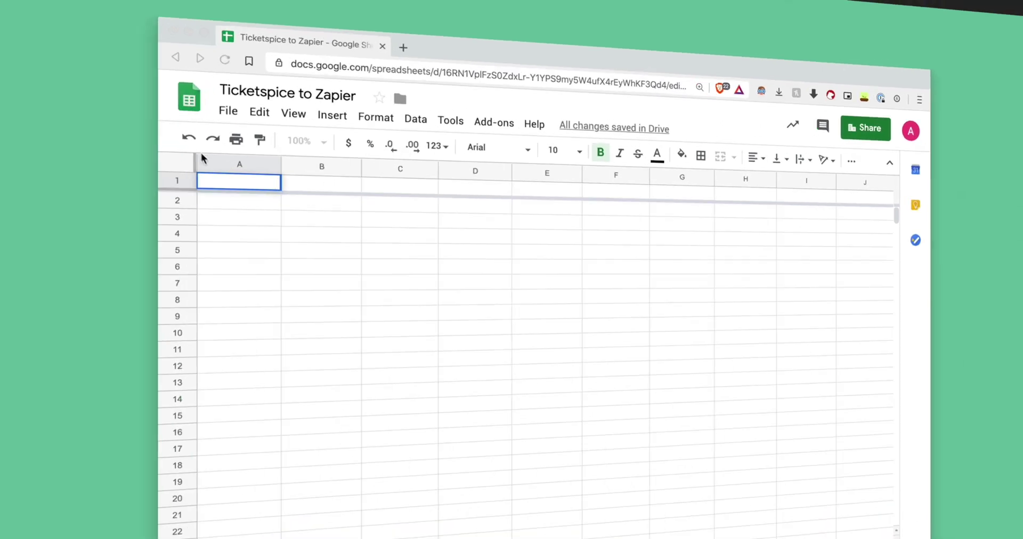
# Enter the column headers NAME, EMAIL and PHONE in cells A1 to C1 of the sheet.
pyautogui.write('NAME')
pyautogui.press('Tab')
pyautogui.write('EMAIL')
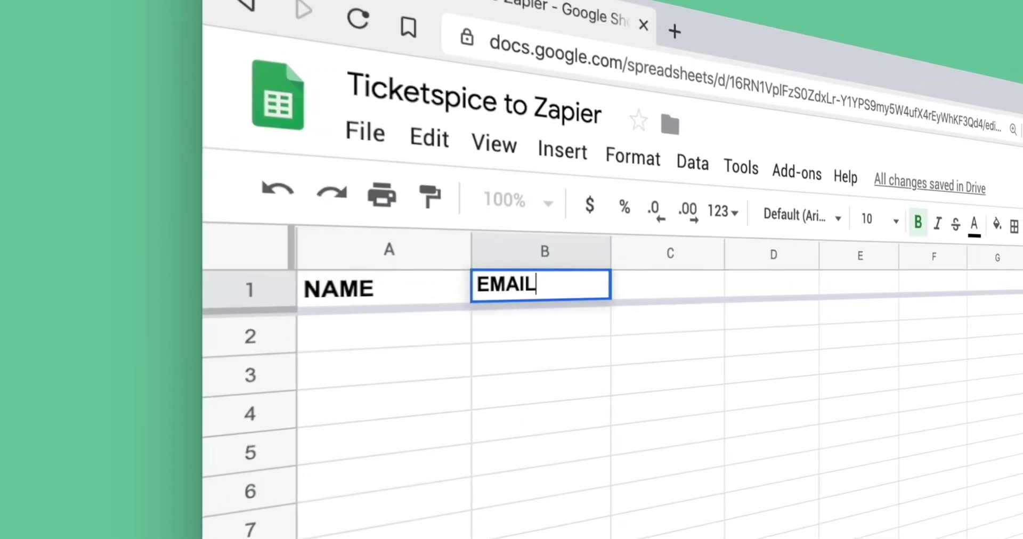
pyautogui.press('Tab')
pyautogui.write('PHONE')
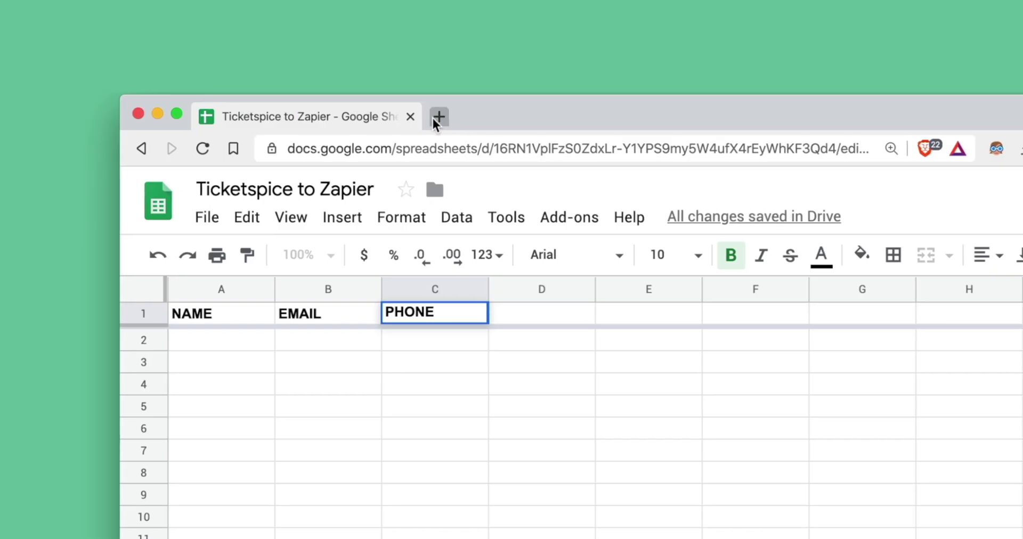
# Open Zapier in a new browser tab, search its apps for "tickets" and open the TicketSpice page.
pyautogui.click(434, 119)
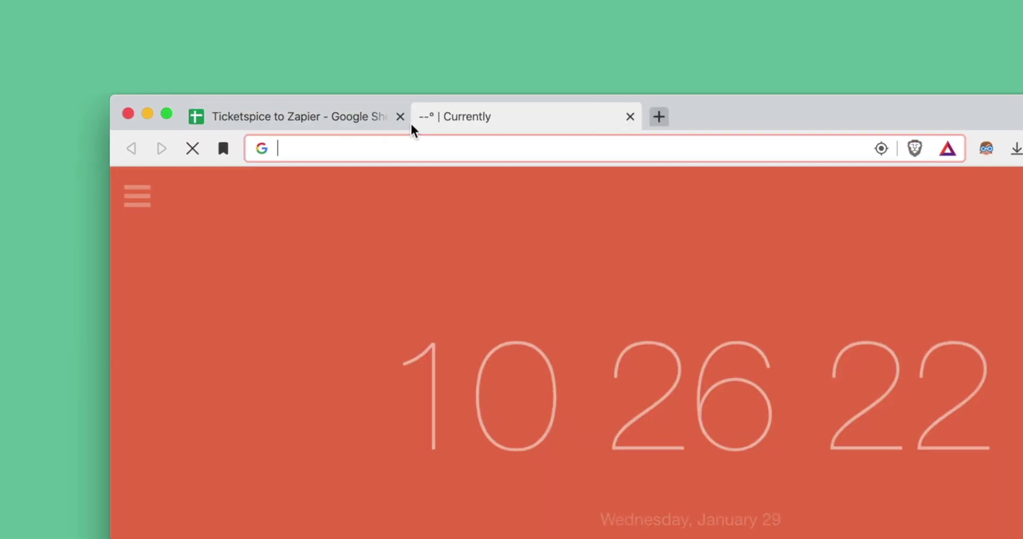
pyautogui.write('zapi')
pyautogui.press('Return')
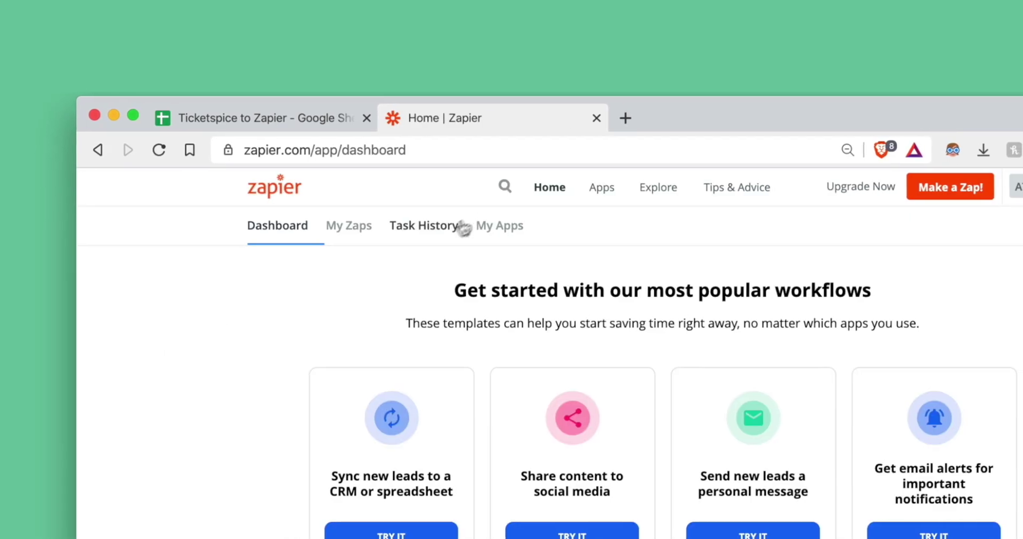
pyautogui.click(510, 189)
pyautogui.write('tickets')
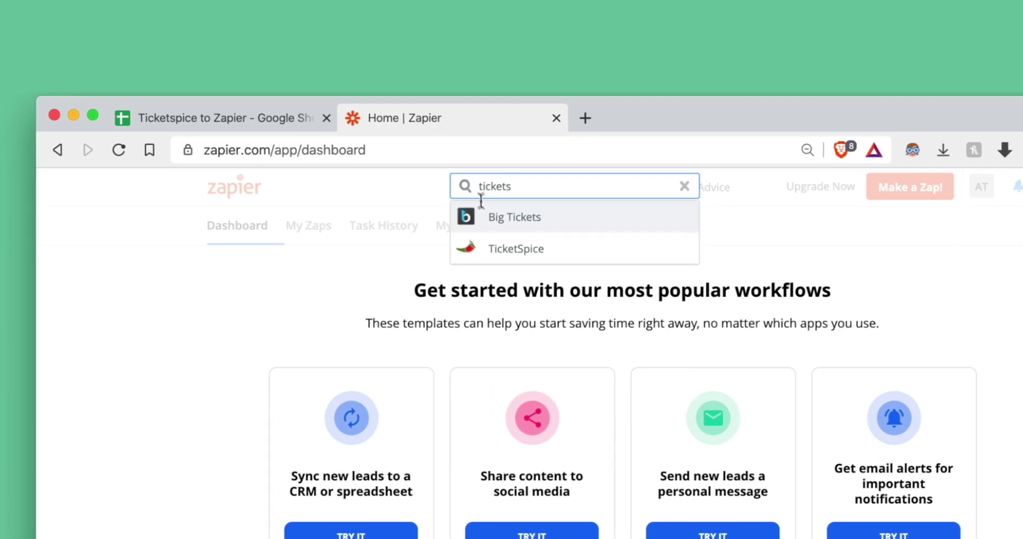
pyautogui.click(513, 249)
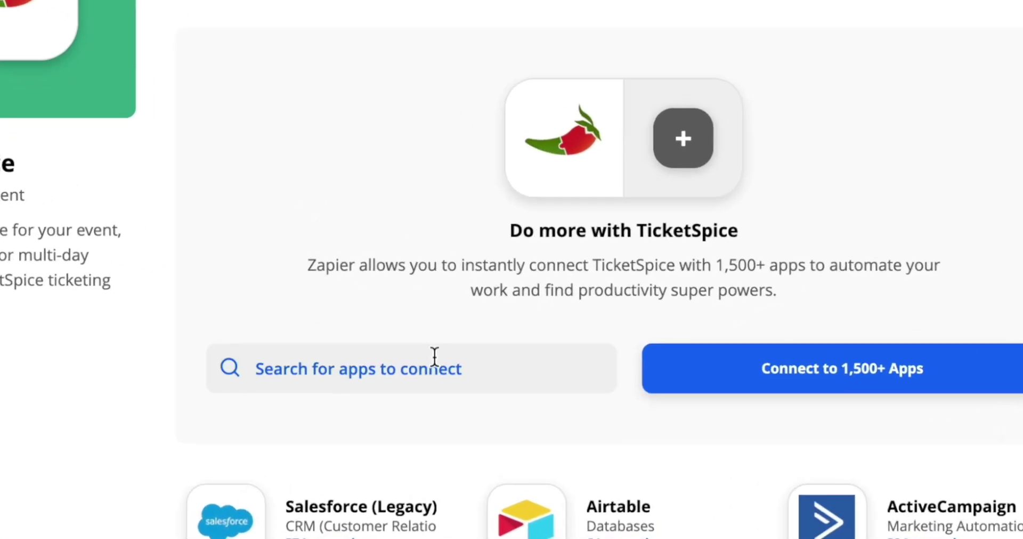
# Choose Google Sheets as the app to connect with TicketSpice and start a new zap from the pair.
pyautogui.click(435, 355)
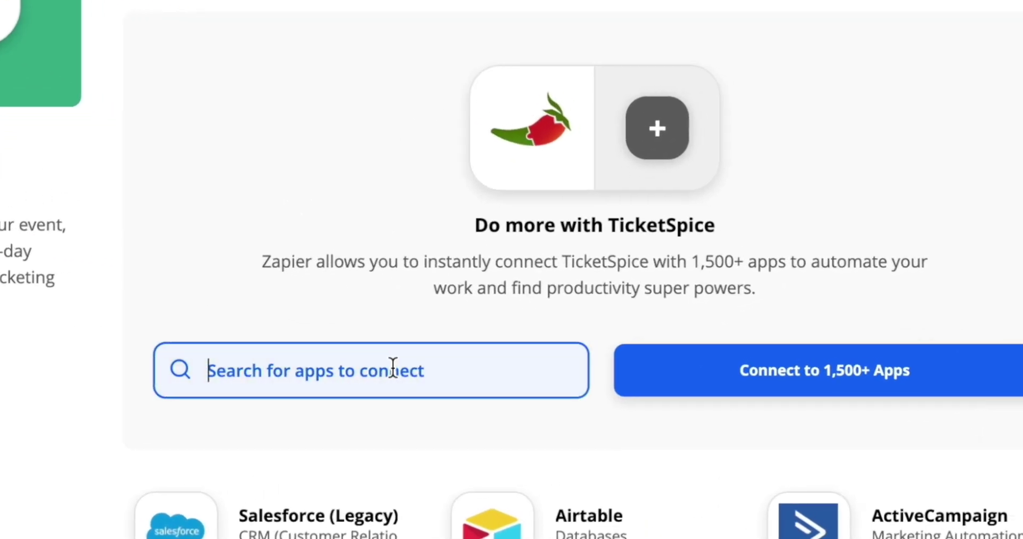
pyautogui.write('google')
pyautogui.click(298, 493)
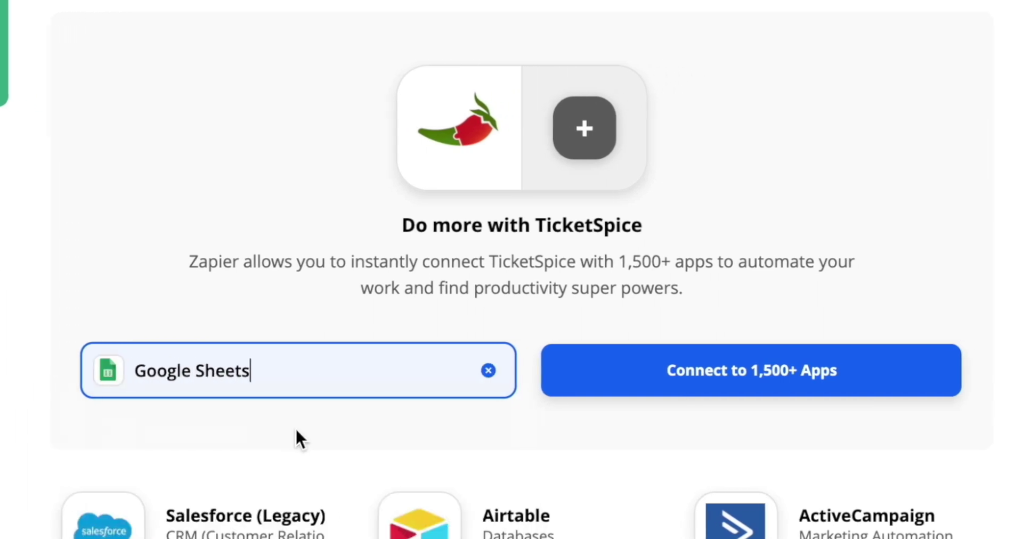
pyautogui.click(450, 378)
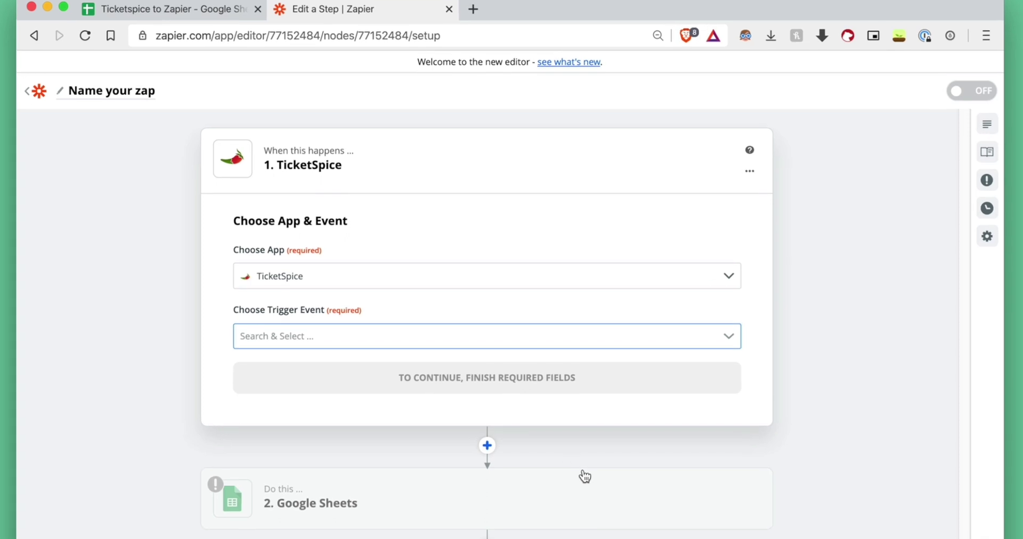
# Set the TicketSpice trigger event to New Ticket and continue to the account choice.
pyautogui.click(451, 333)
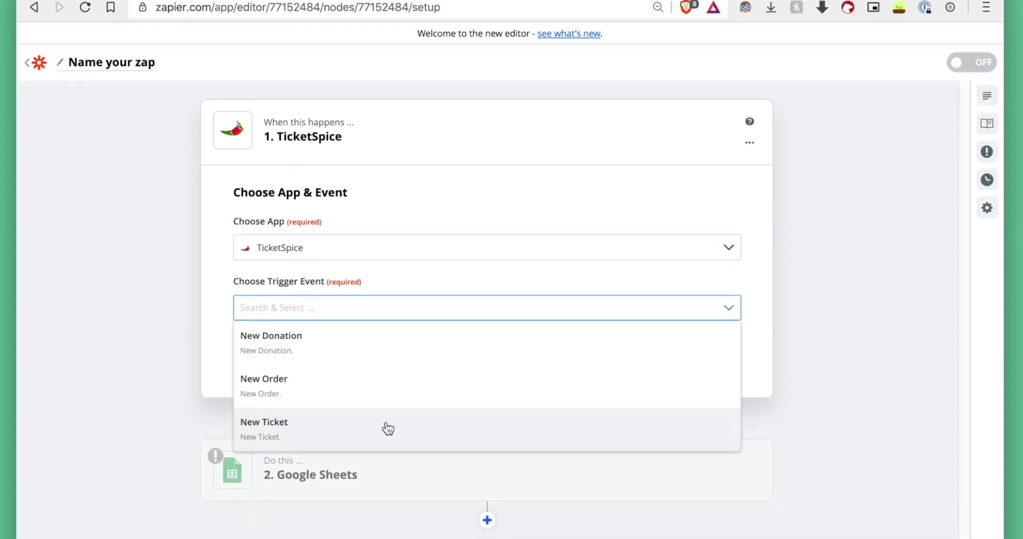
pyautogui.click(388, 421)
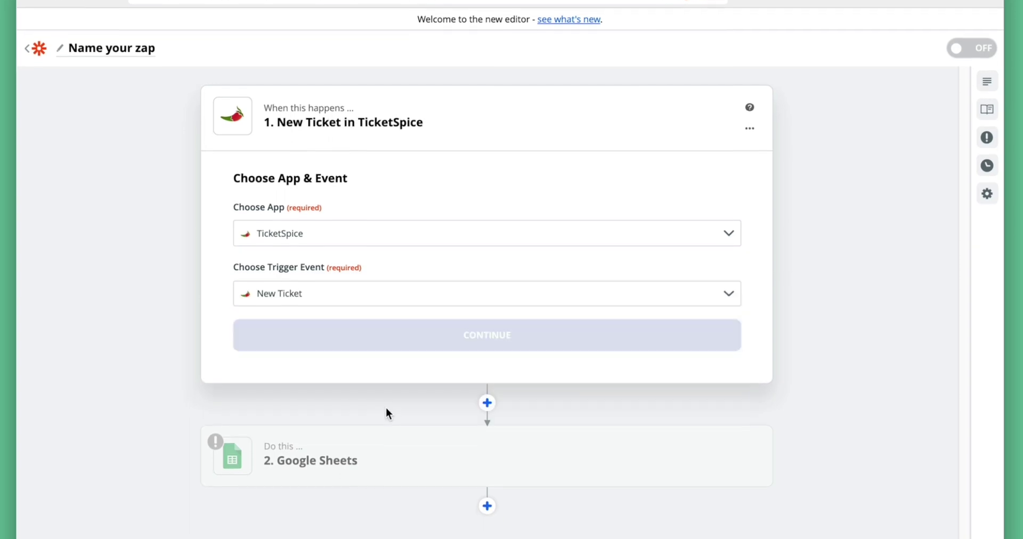
pyautogui.click(466, 342)
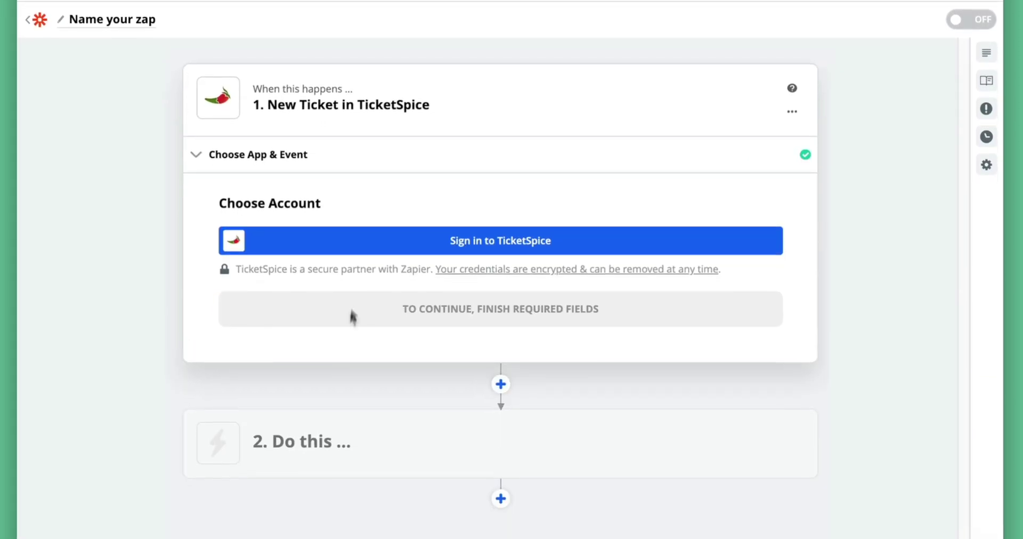
# Sign in to TicketSpice, authorize Zapier's access, and use the TicketSpice Blue Shell Events account for the trigger.
pyautogui.click(375, 242)
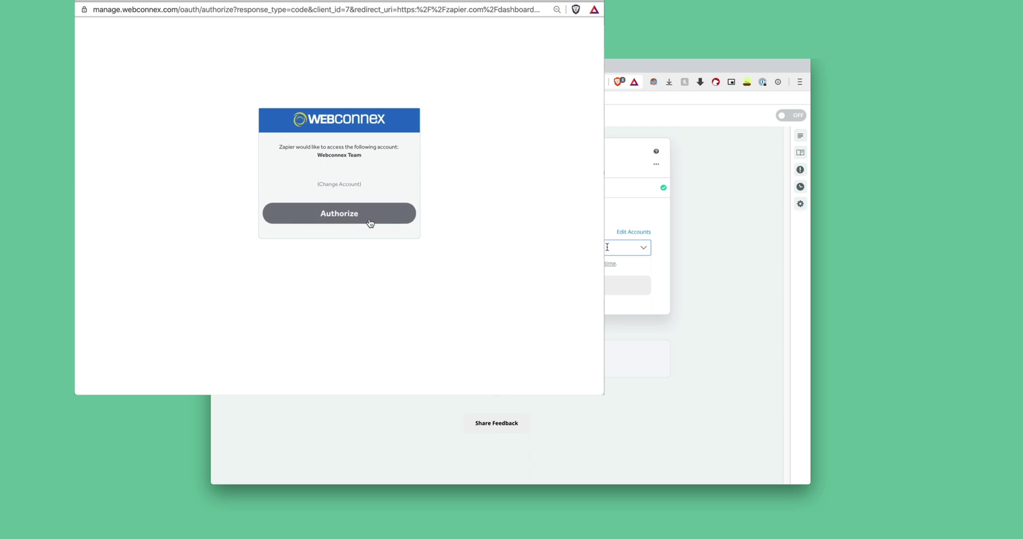
pyautogui.click(368, 219)
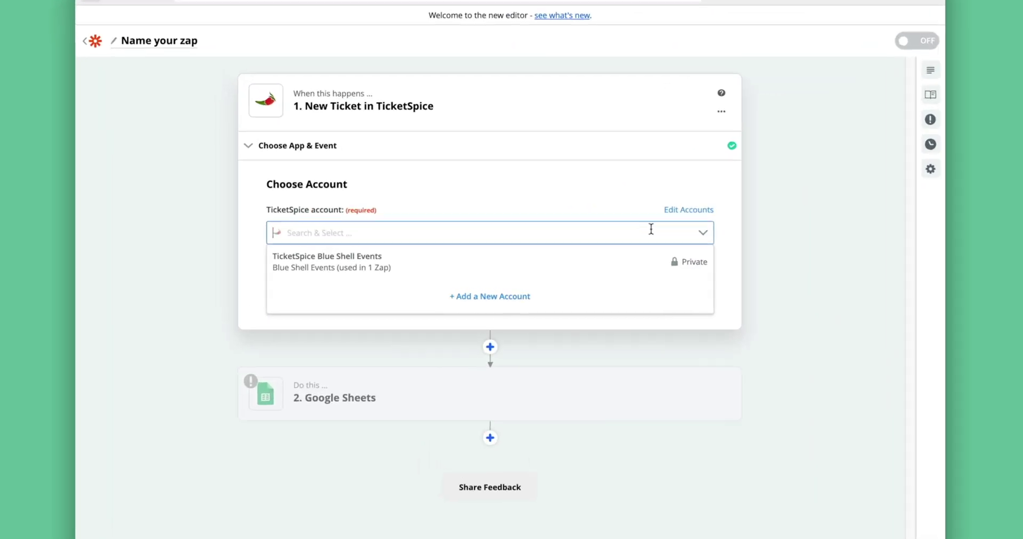
pyautogui.click(632, 252)
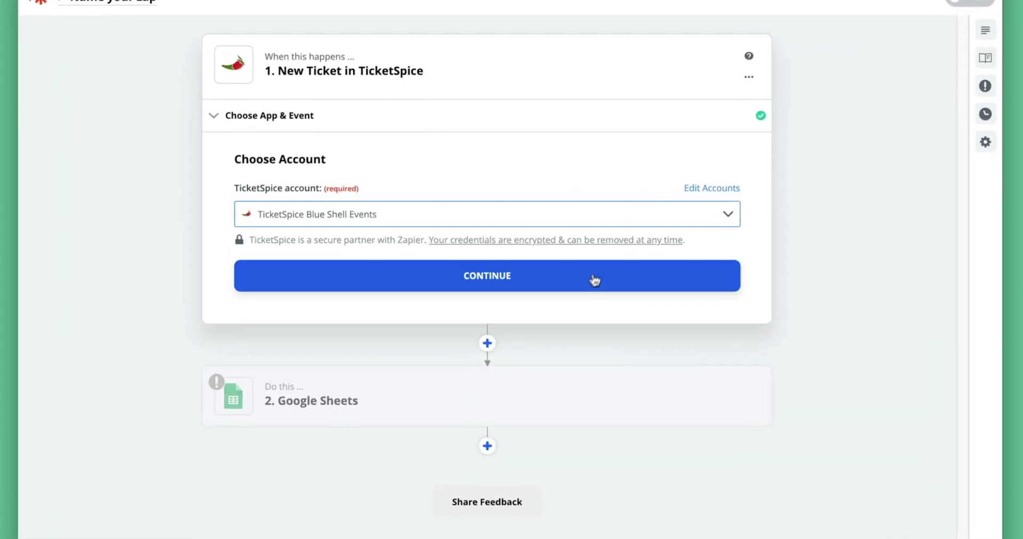
pyautogui.click(588, 282)
# Add the campaigns Last Lap After Party and Moo Moo Meadows Hoedown to the trigger and proceed to the Google Sheets action.
pyautogui.click(717, 229)
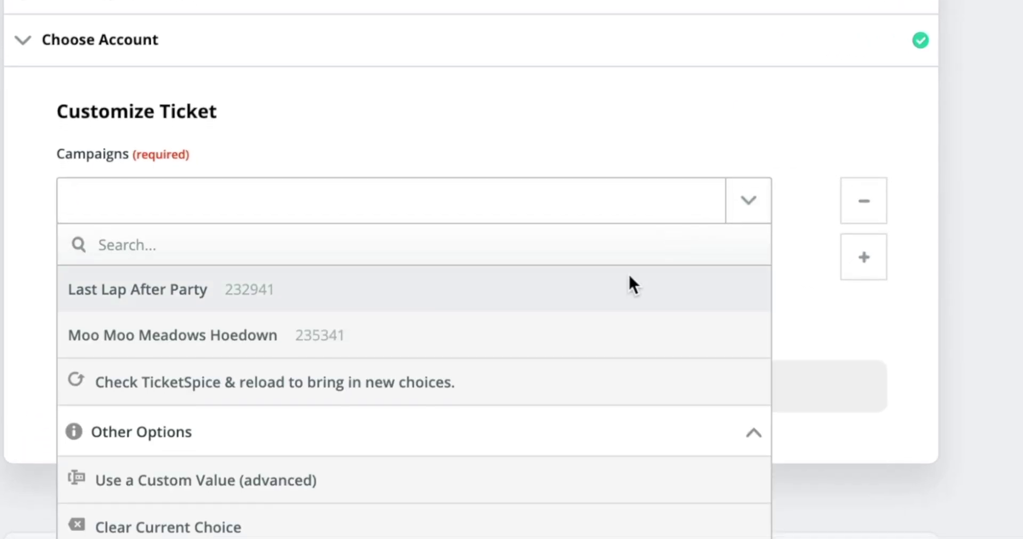
pyautogui.click(633, 283)
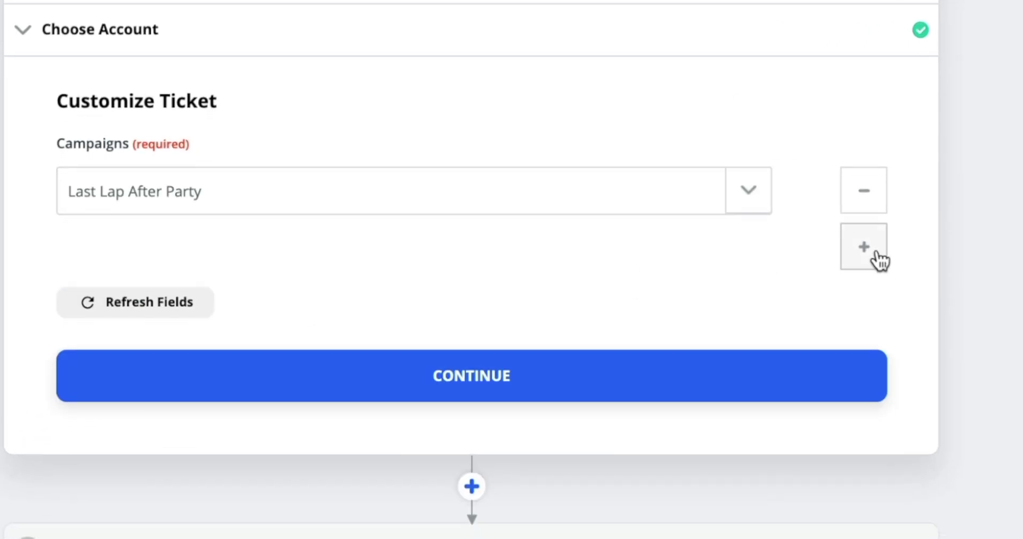
pyautogui.click(866, 260)
pyautogui.click(747, 240)
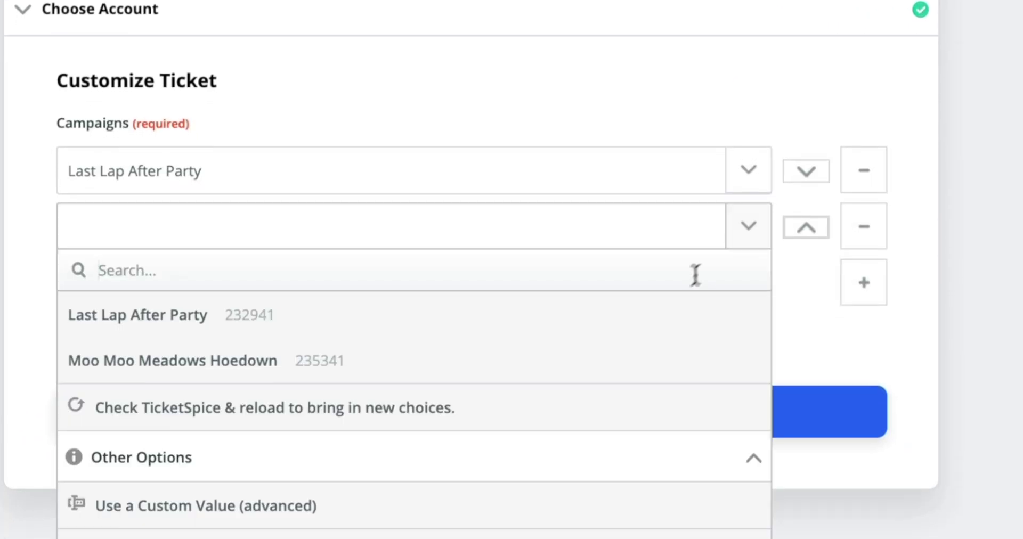
pyautogui.click(634, 373)
pyautogui.click(570, 397)
pyautogui.click(777, 243)
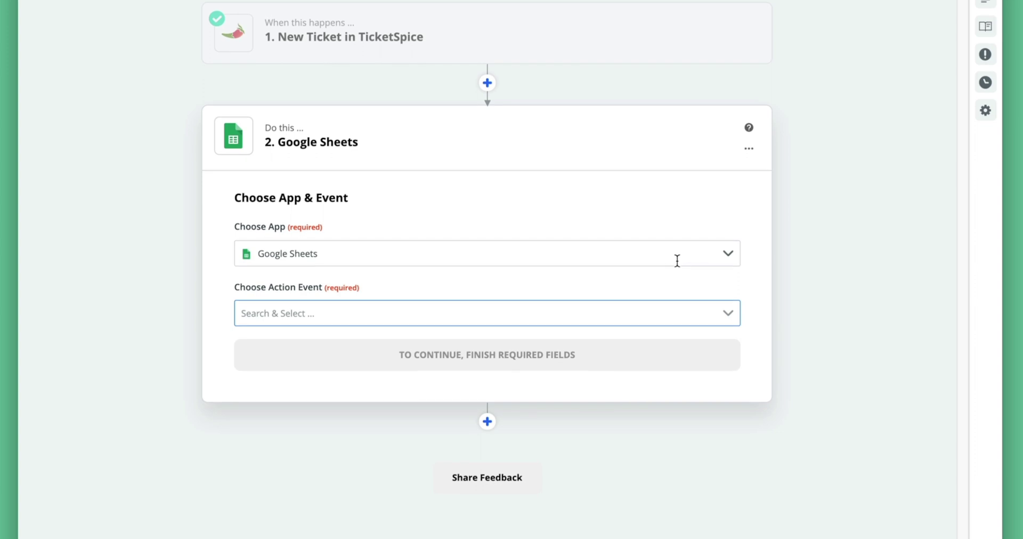
# Set the Google Sheets action event to Create Spreadsheet Row and allow Zapier to access the Google account.
pyautogui.click(599, 303)
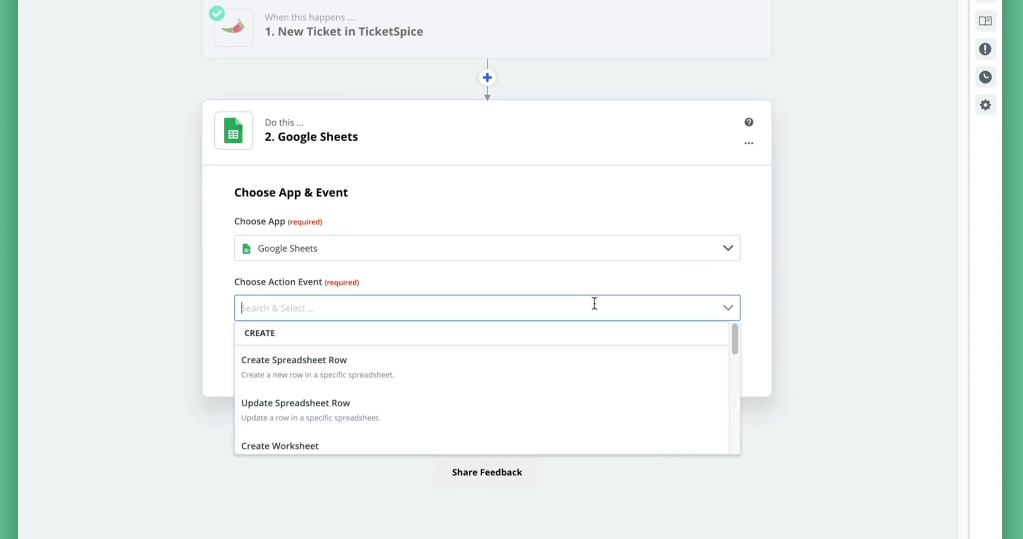
pyautogui.click(564, 368)
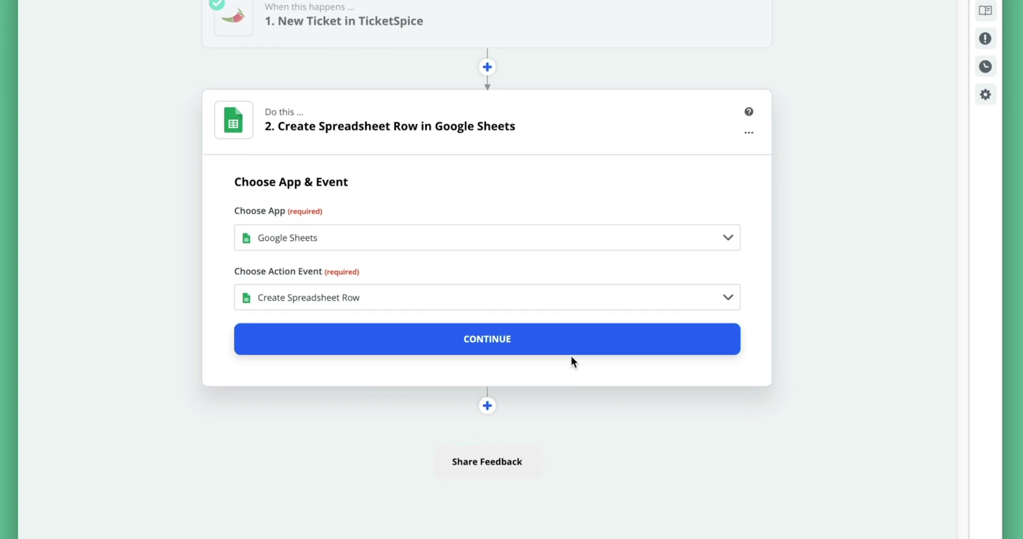
pyautogui.click(613, 337)
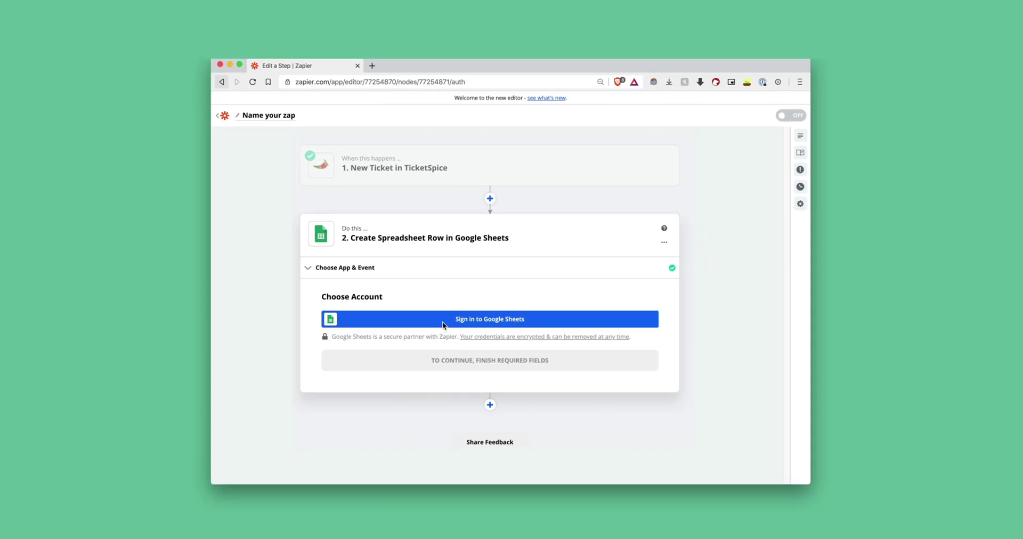
pyautogui.click(402, 273)
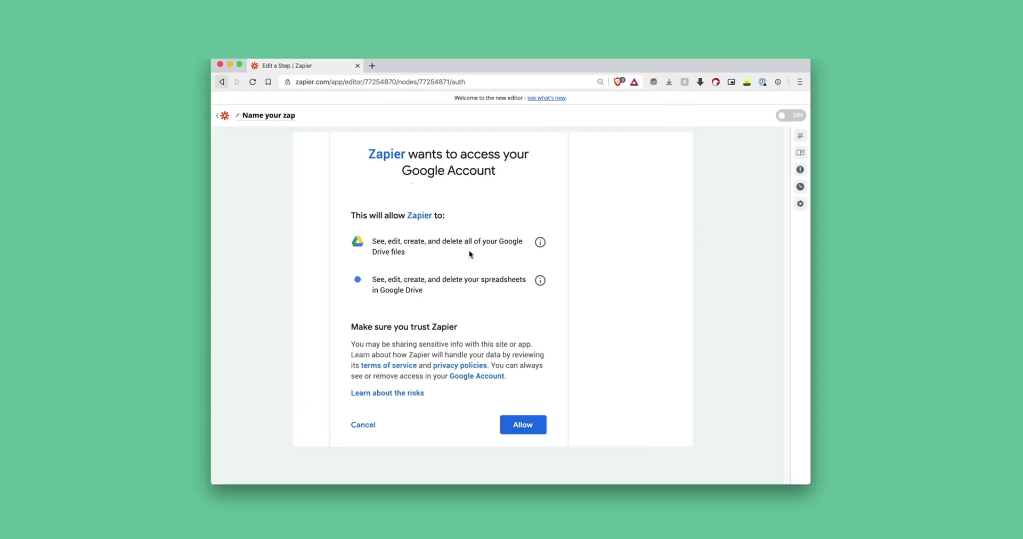
pyautogui.click(515, 419)
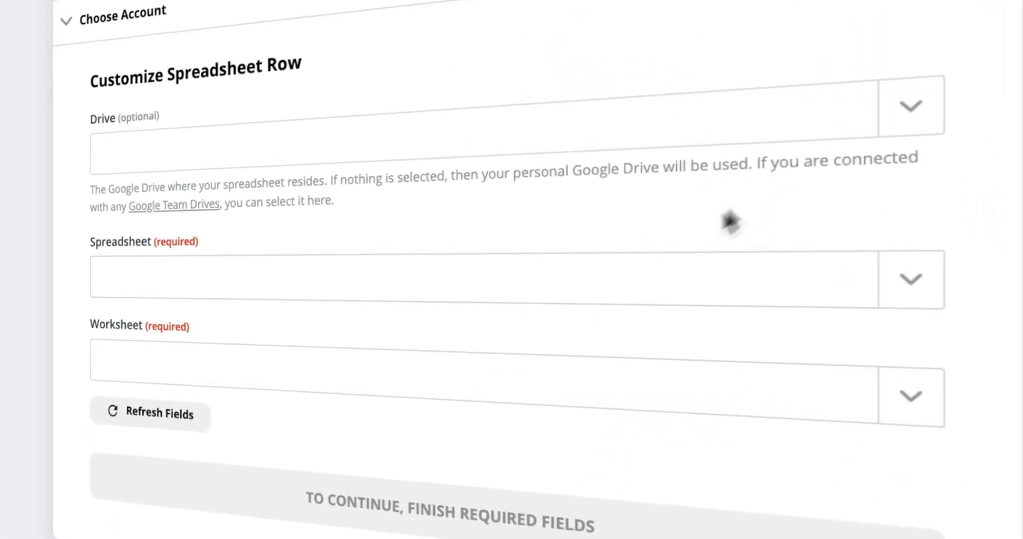
# Target the spreadsheet row at My Google Drive, spreadsheet Ticketspice to Zapier, worksheet Sheet1.
pyautogui.click(862, 160)
pyautogui.click(693, 226)
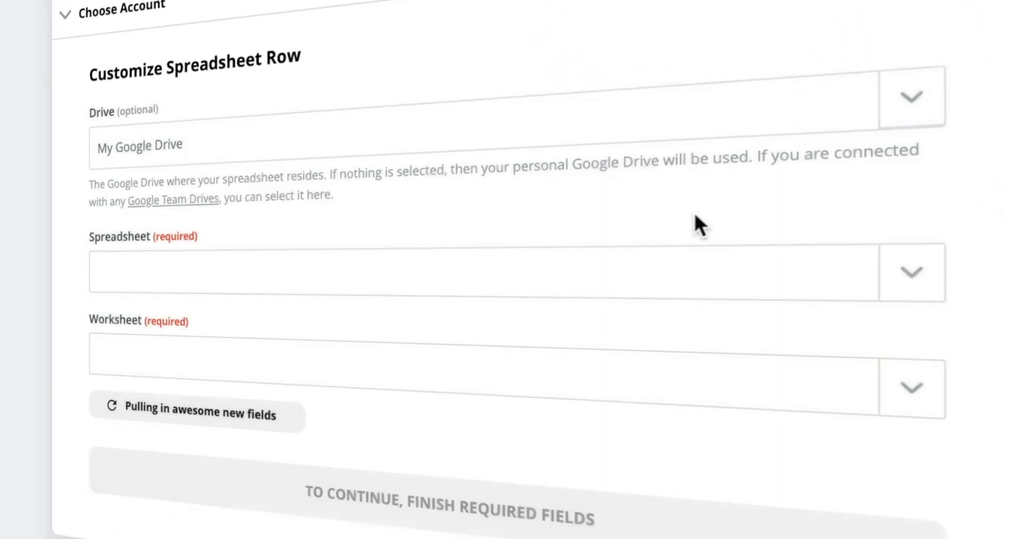
pyautogui.click(902, 266)
pyautogui.click(666, 310)
pyautogui.click(911, 379)
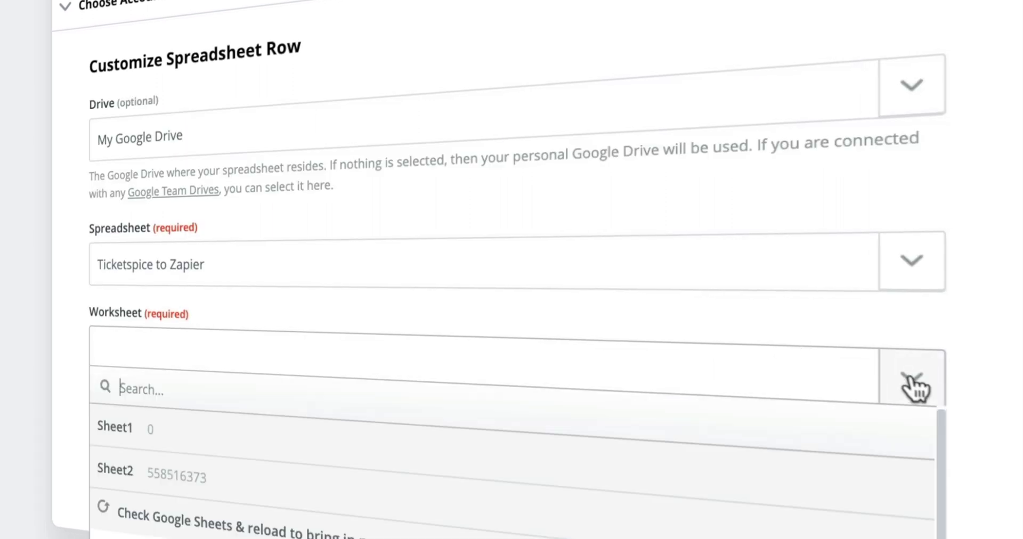
pyautogui.click(730, 469)
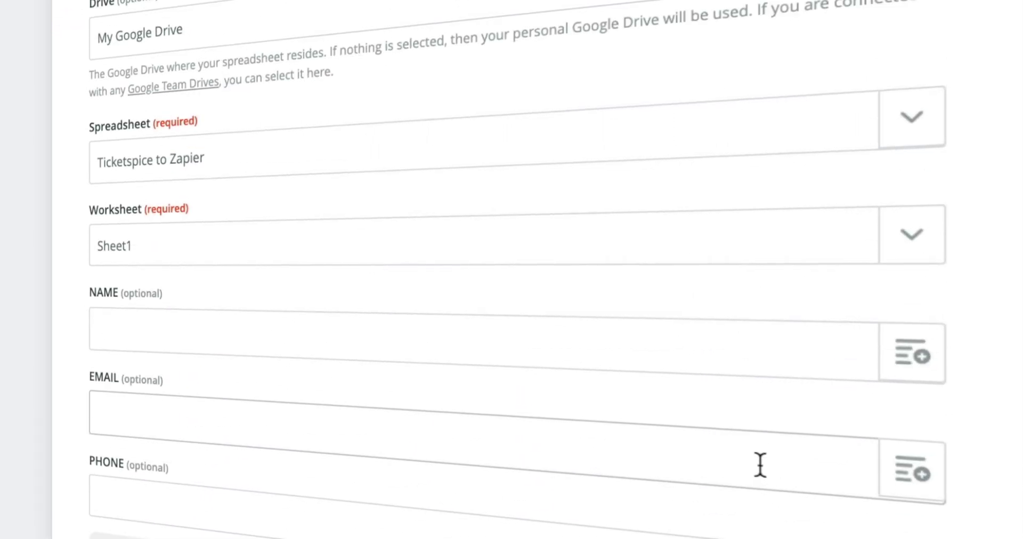
# Map the NAME column to the ticket's Billing First Name and Billing Last Name fields.
pyautogui.scroll(-2, 748, 469)
pyautogui.click(906, 410)
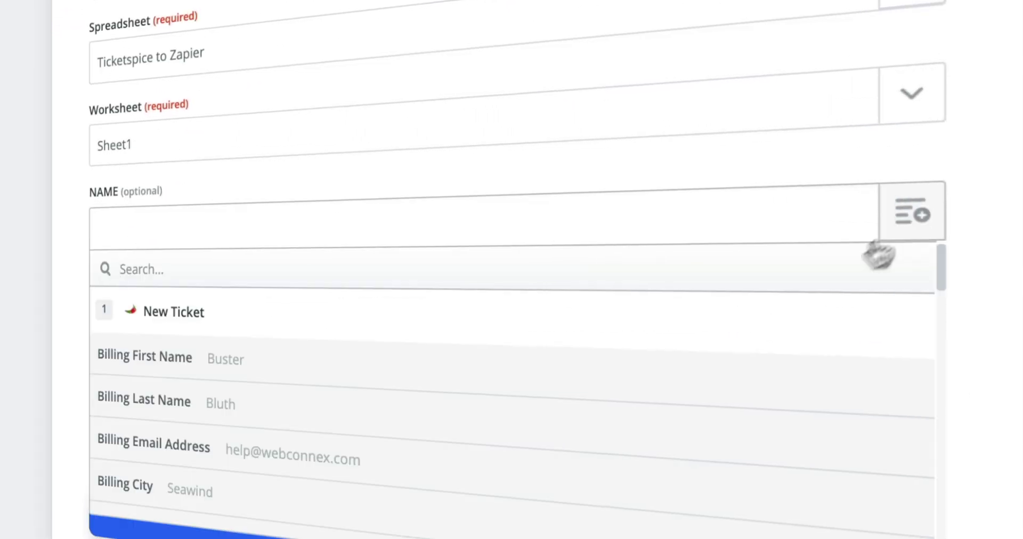
pyautogui.click(737, 375)
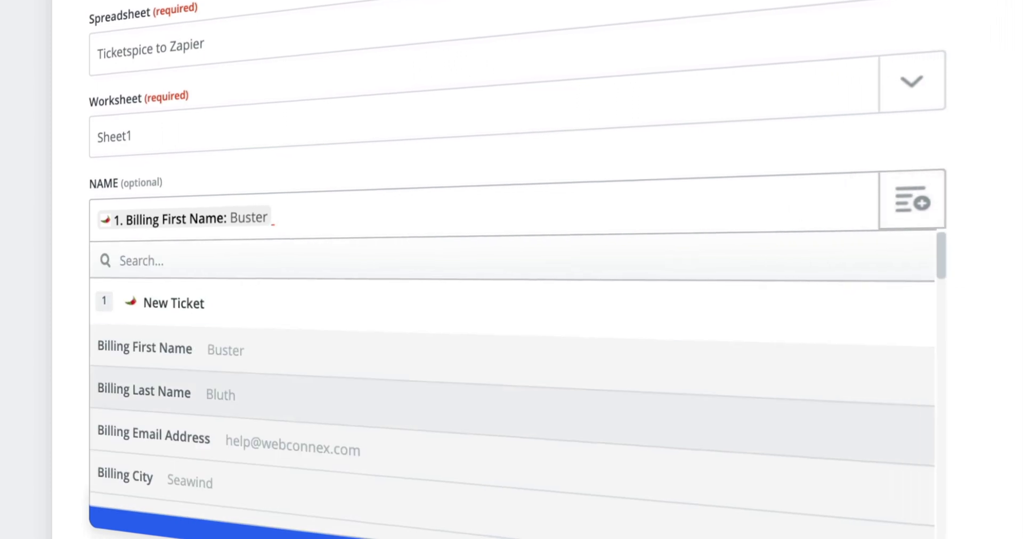
pyautogui.click(373, 393)
# Map the EMAIL column to Billing Email Address and the PHONE column to Billing Phone Number.
pyautogui.click(912, 306)
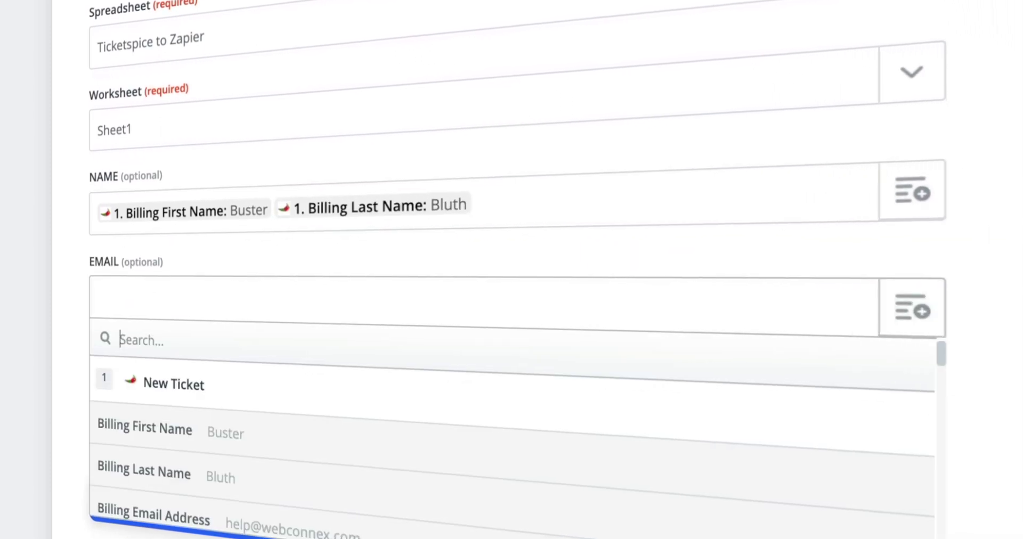
pyautogui.write('email')
pyautogui.click(436, 426)
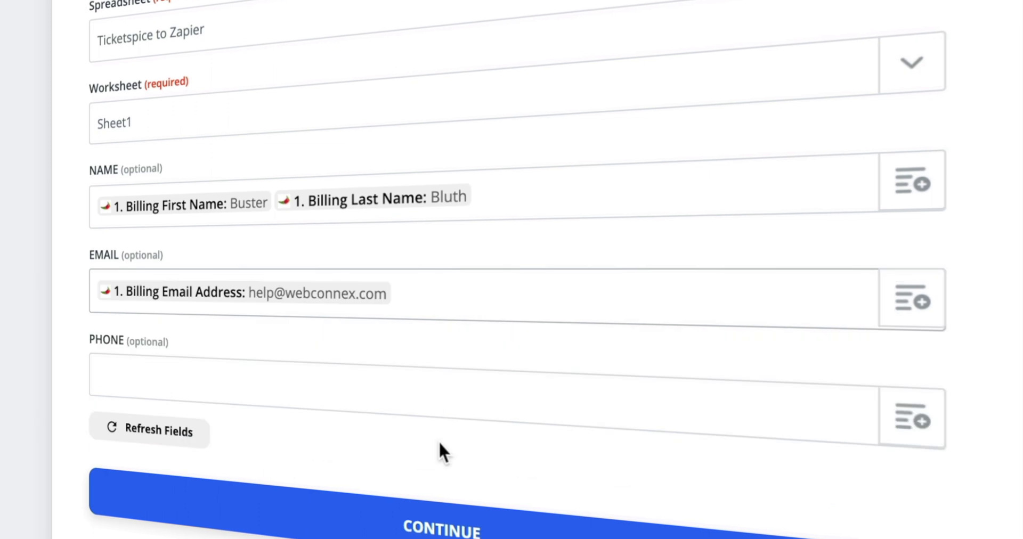
pyautogui.click(914, 421)
pyautogui.write('phone')
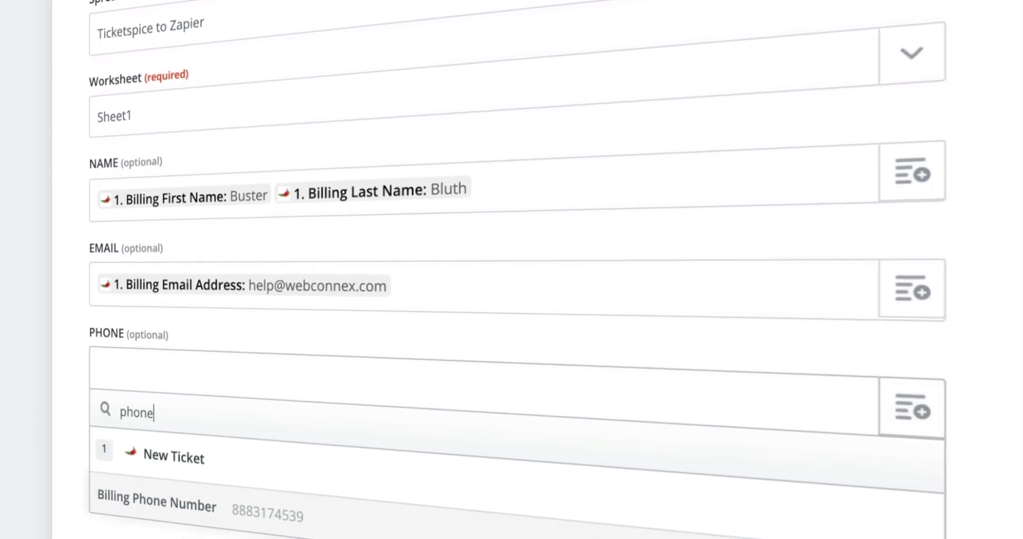
pyautogui.click(630, 463)
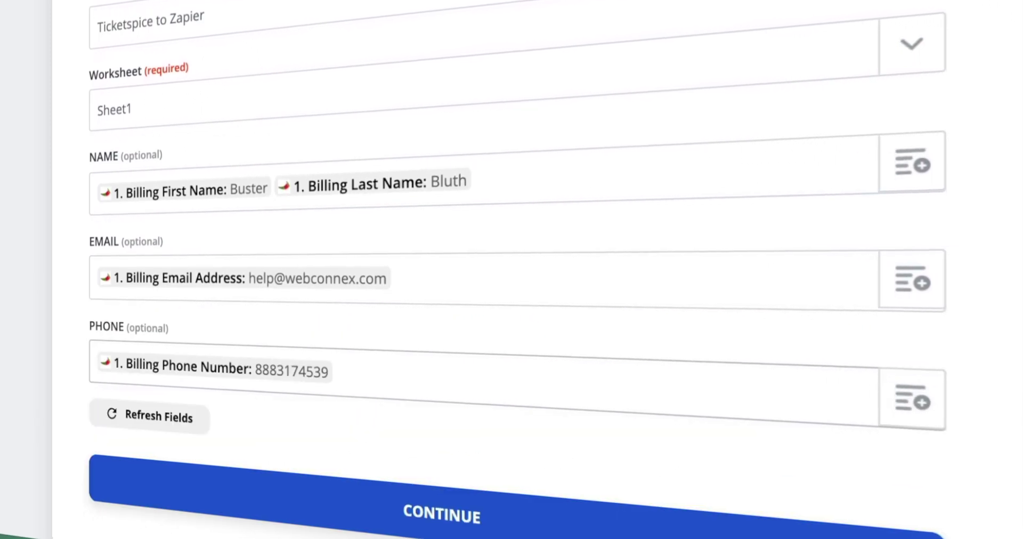